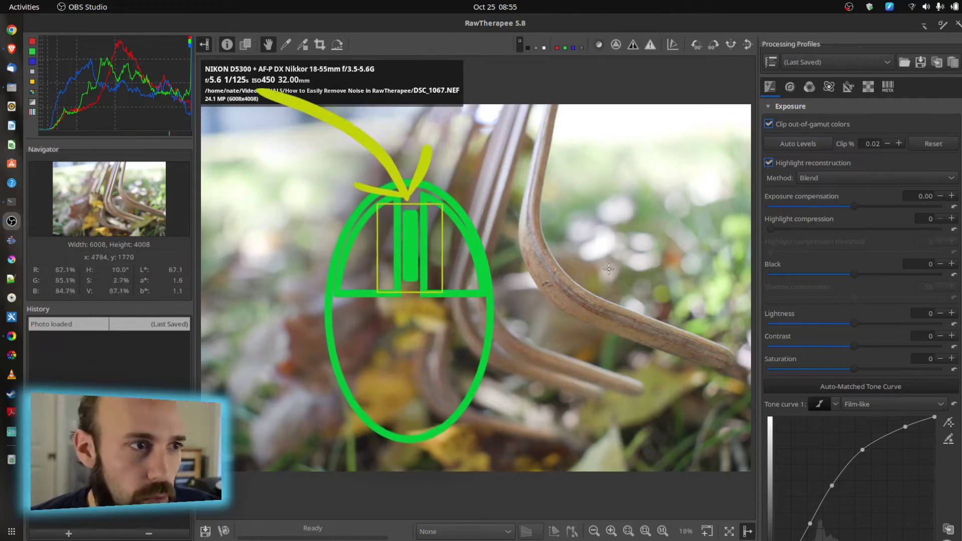
Step: Zoom to 400% on the tine, back out to fit, then settle at 200% on its edge
scroll(567, 276, "up", 6)
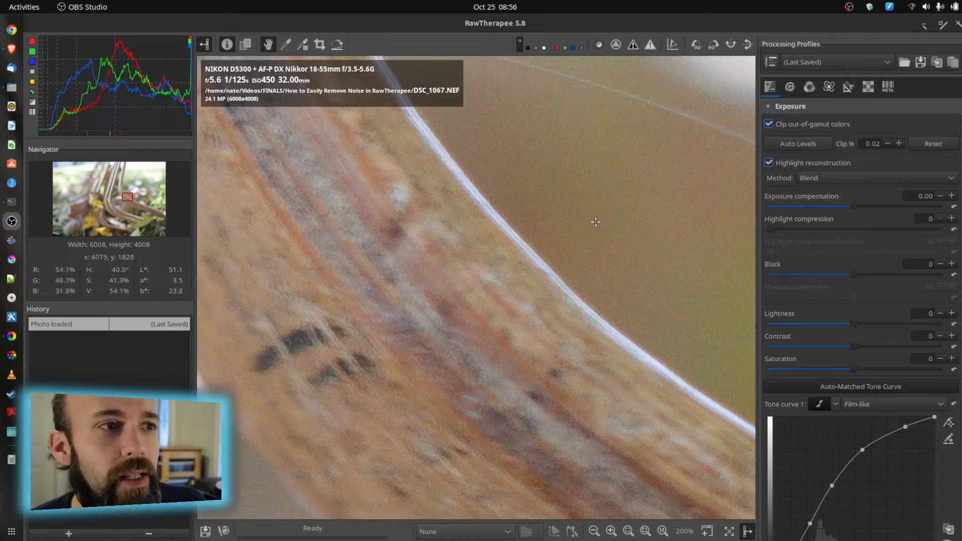
scroll(599, 244, "up", 2)
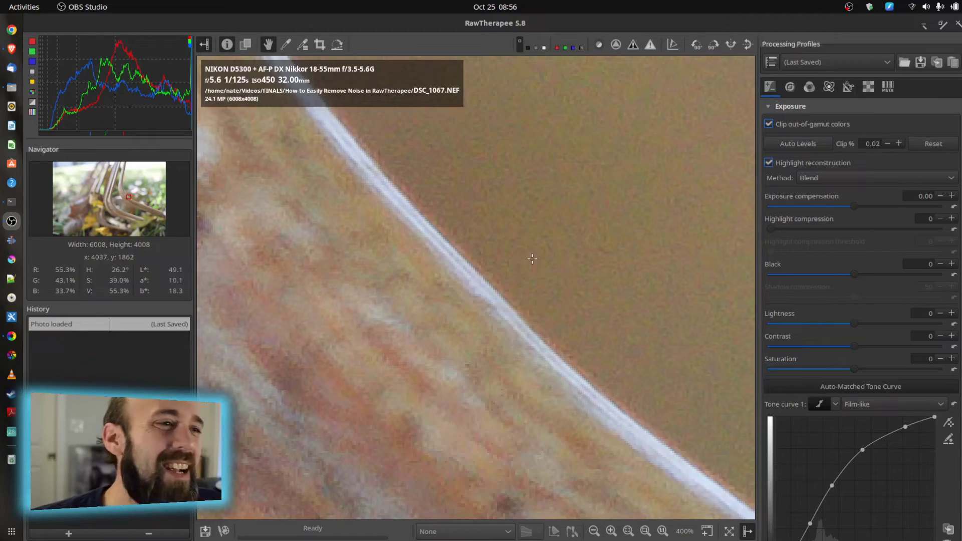
scroll(532, 259, "down", 6)
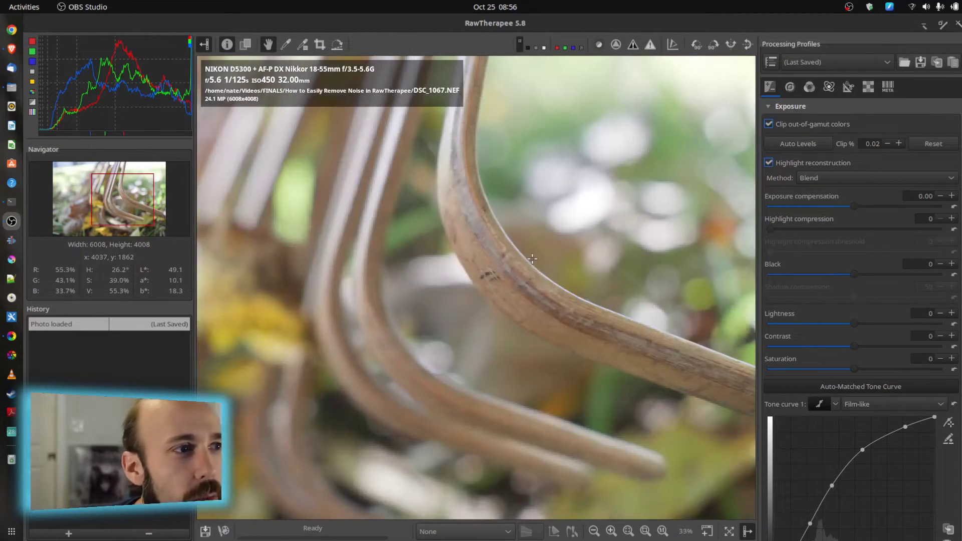
scroll(532, 259, "down", 1)
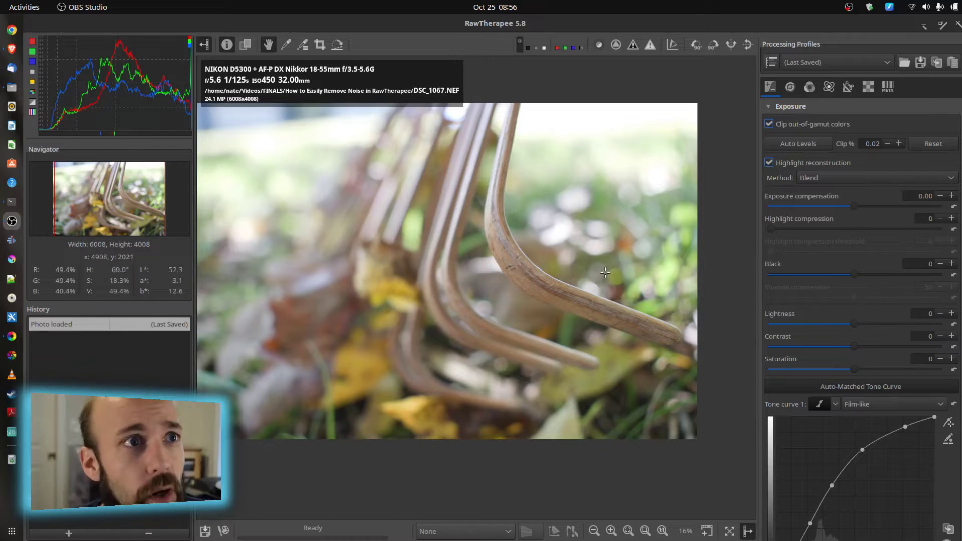
scroll(588, 278, "up", 2)
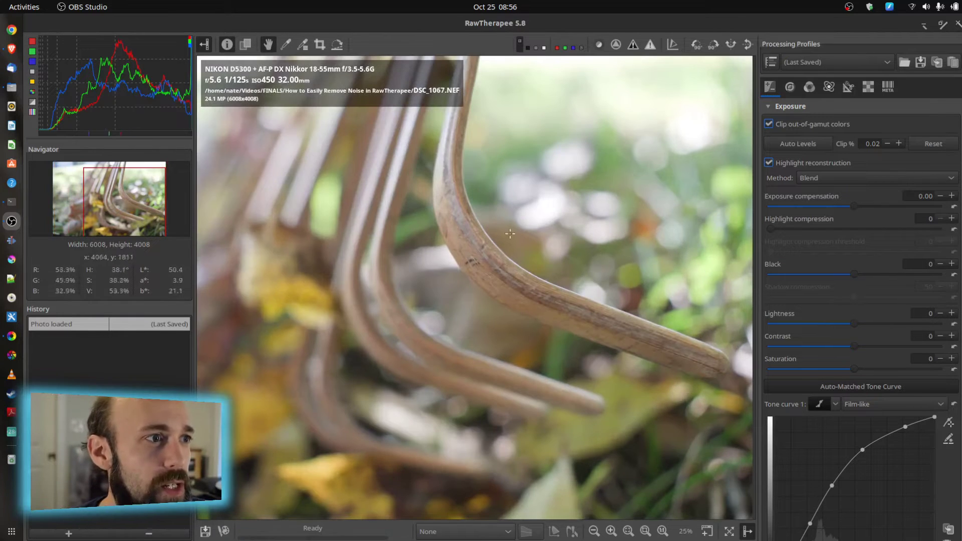
scroll(512, 231, "up", 1)
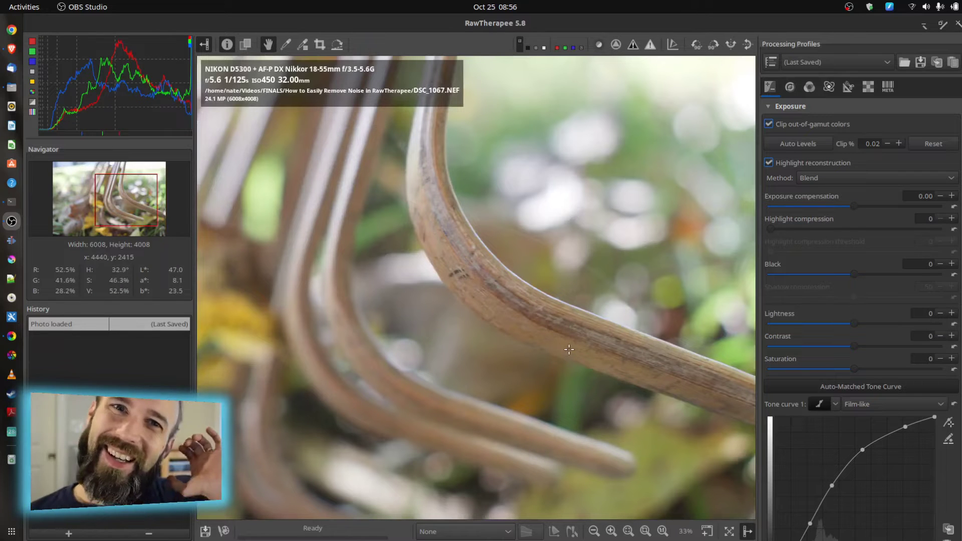
scroll(563, 343, "up", 5)
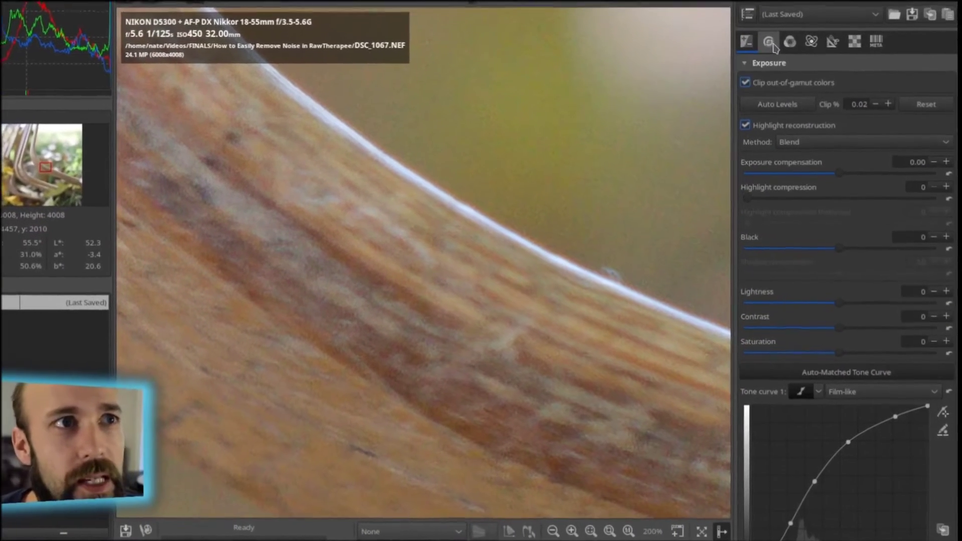
Step: Enable Noise Reduction in the Detail tab, giving automatic chrominance preview noise Mean=10 High=17
left_click(773, 45)
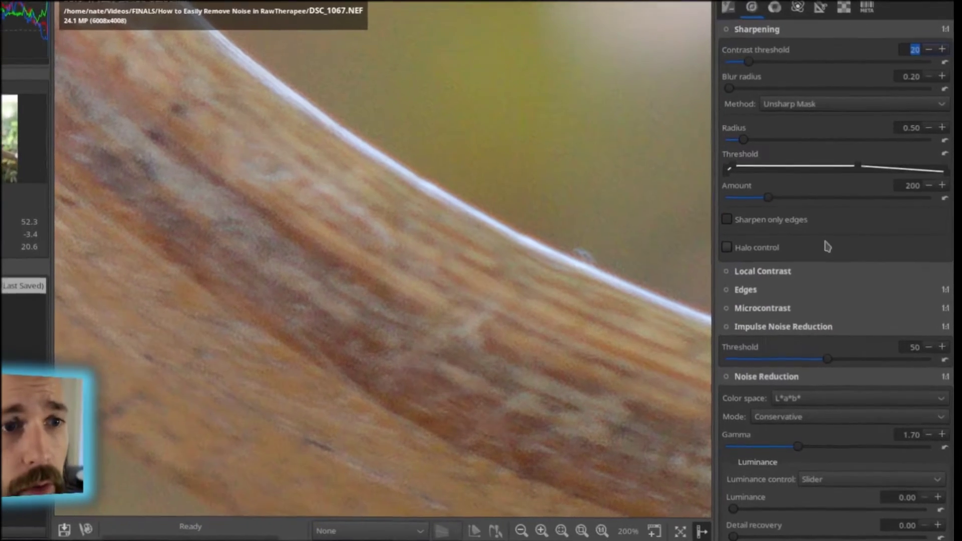
scroll(816, 249, "down", 5)
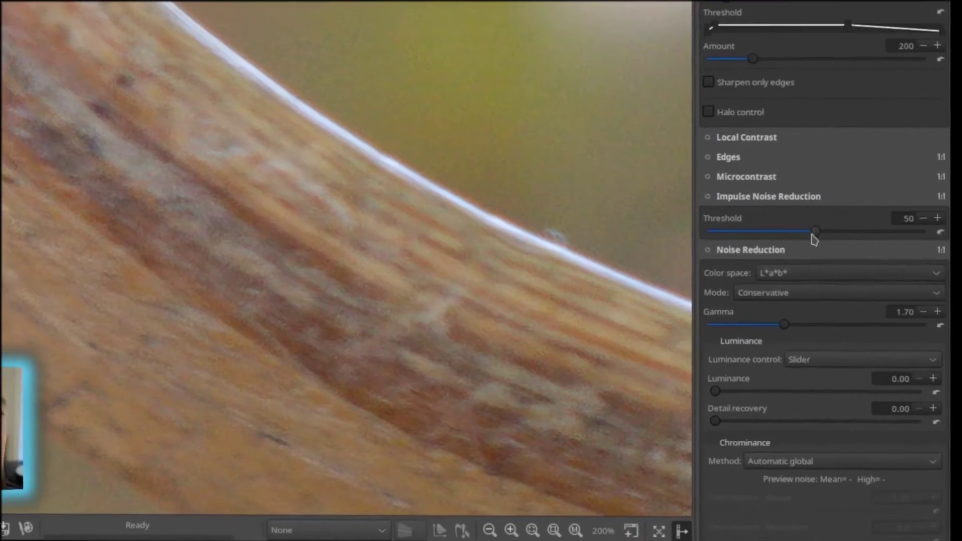
scroll(815, 239, "down", 5)
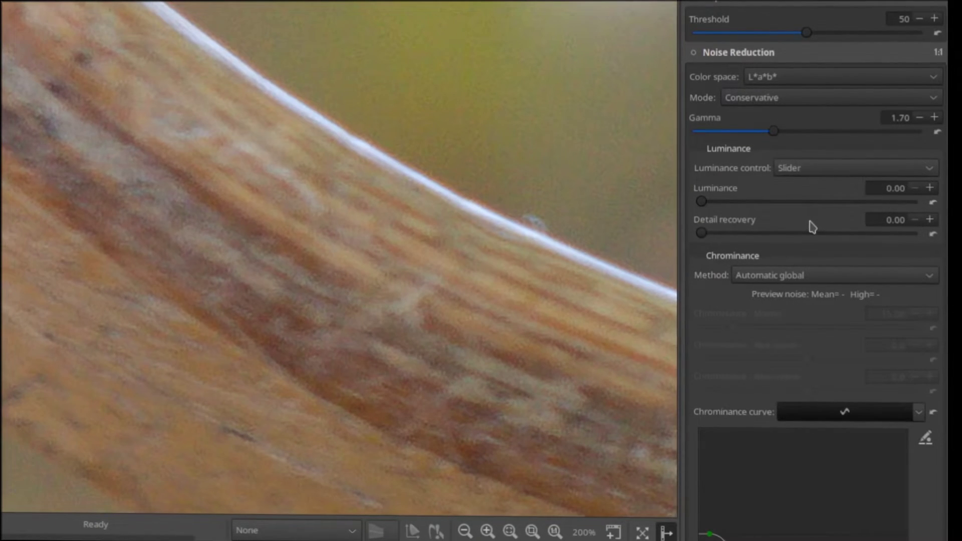
left_click(695, 53)
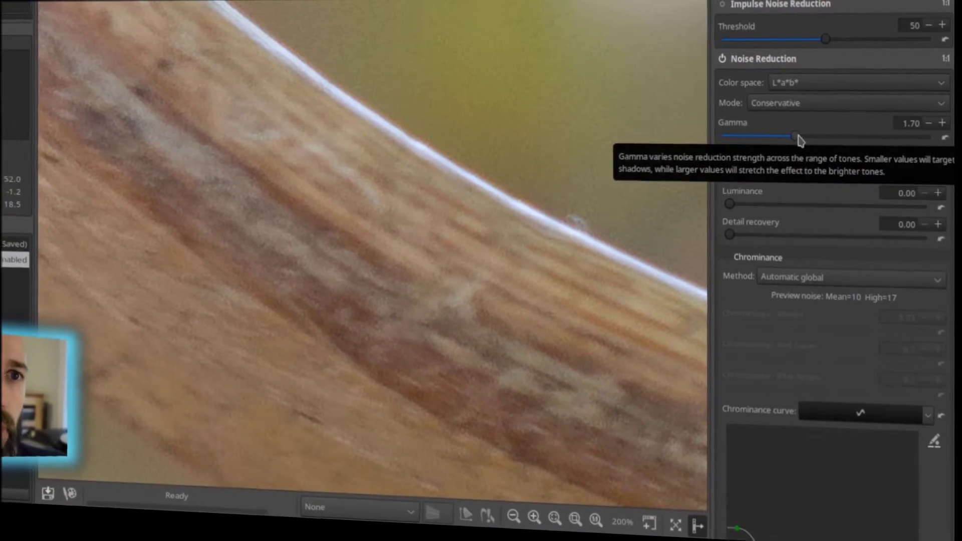
Step: Raise noise reduction Gamma to 2.44 and keep Luminance control as Slider after trying Curve
left_click_drag(791, 142, 854, 146)
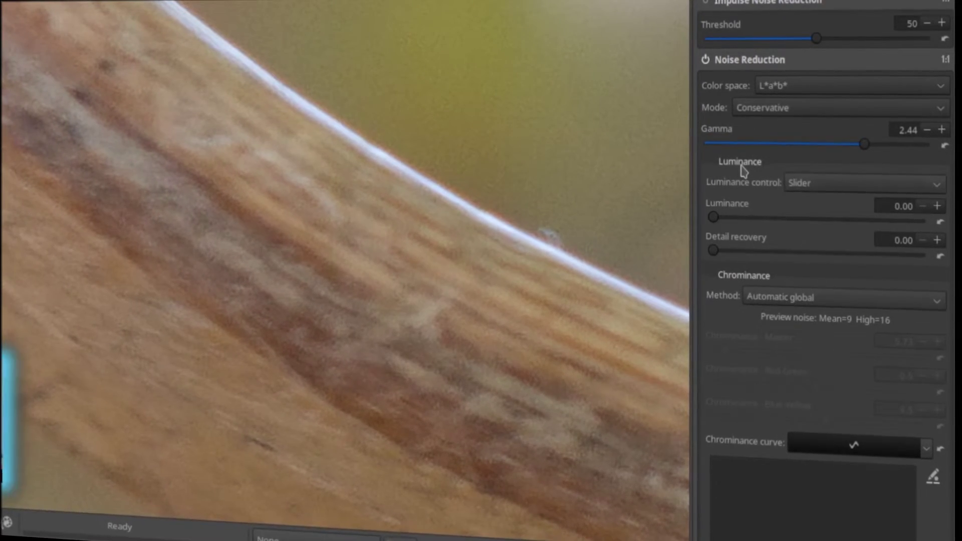
left_click(798, 184)
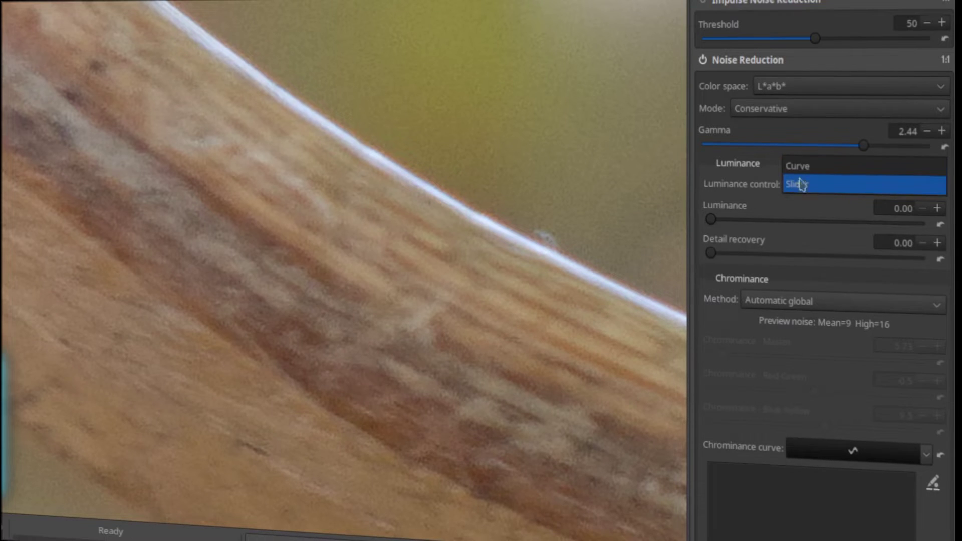
left_click(805, 167)
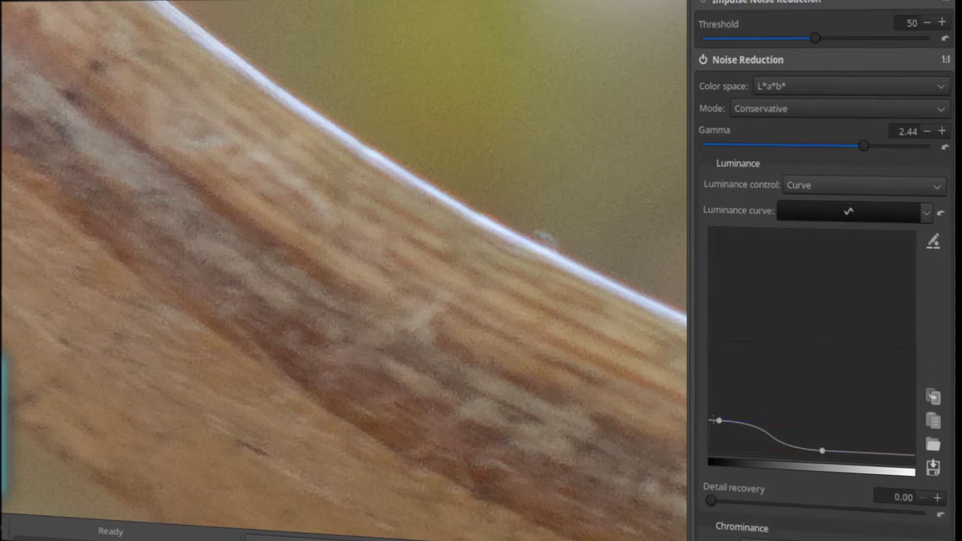
left_click(852, 190)
left_click(853, 203)
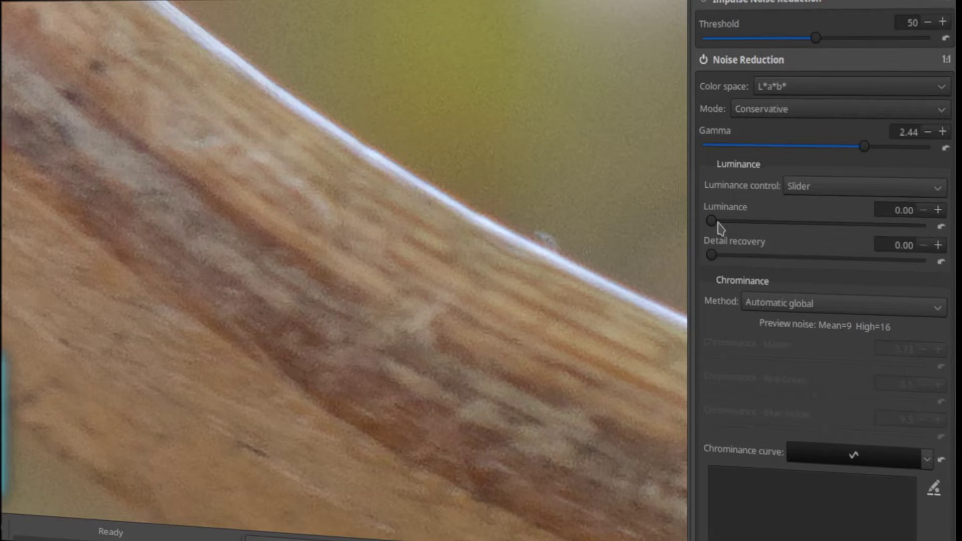
Step: Set Luminance noise reduction to 53.31 and Detail recovery to 82.97
left_click_drag(711, 222, 796, 229)
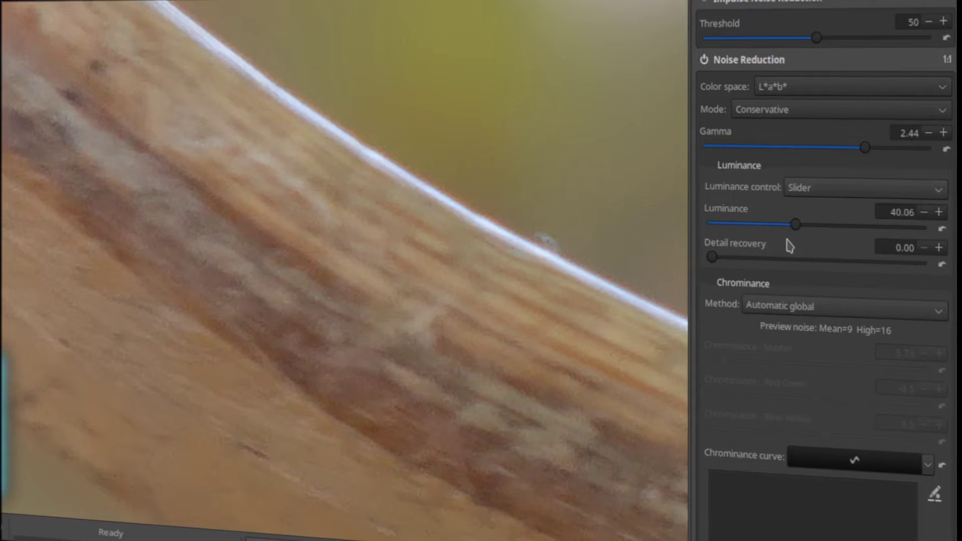
left_click_drag(712, 259, 889, 271)
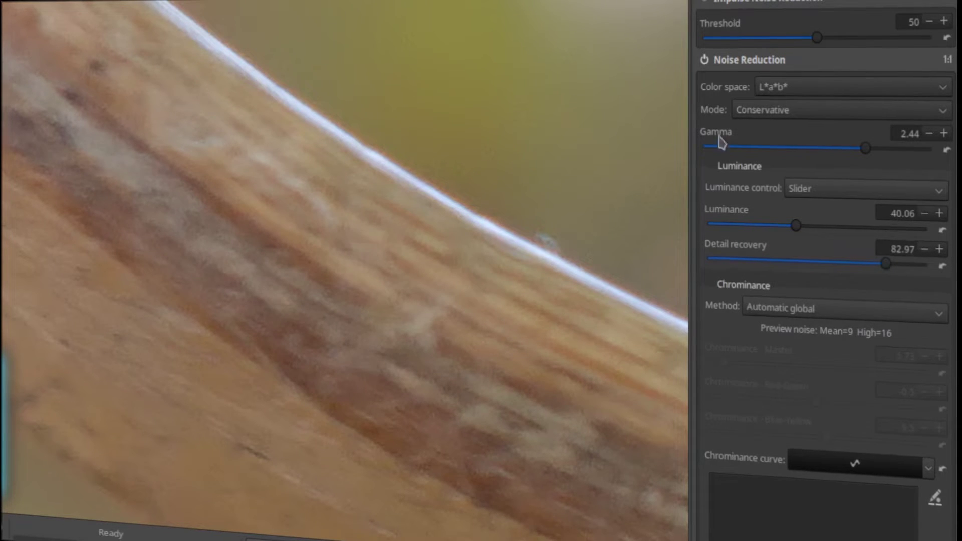
left_click_drag(797, 225, 828, 240)
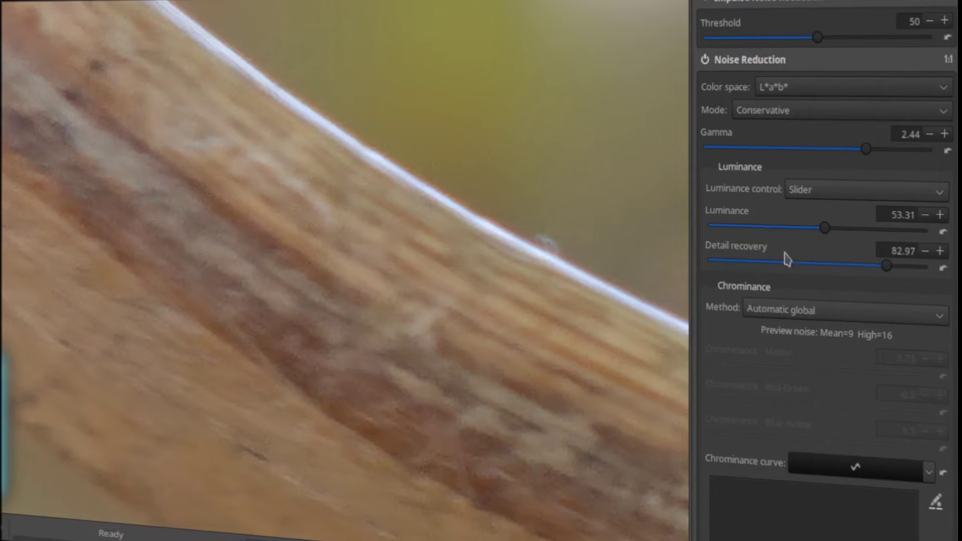
Step: Switch chrominance to Manual with Equalizer curve: Master 27.76, Red-Green 31.9, Blue-Yellow 15.5
scroll(720, 286, "down", 2)
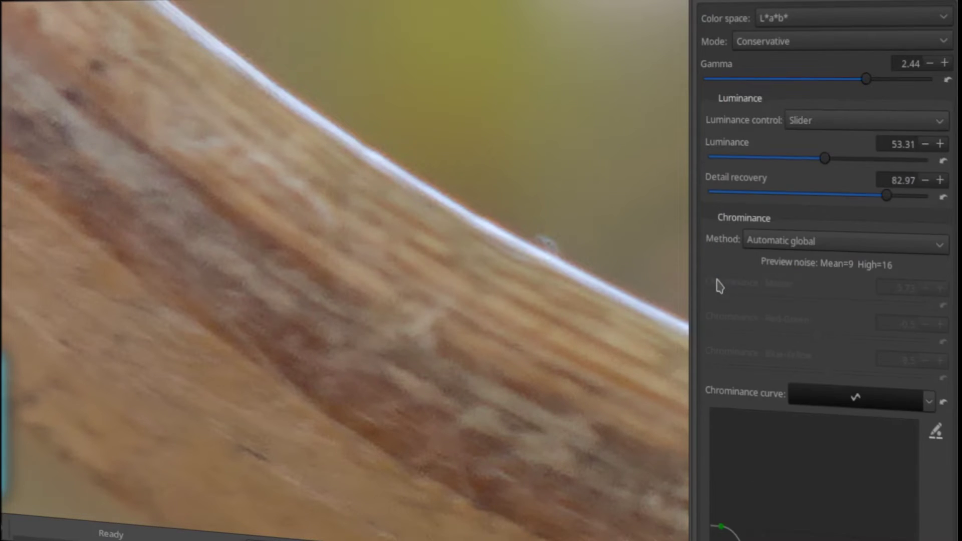
scroll(720, 286, "down", 2)
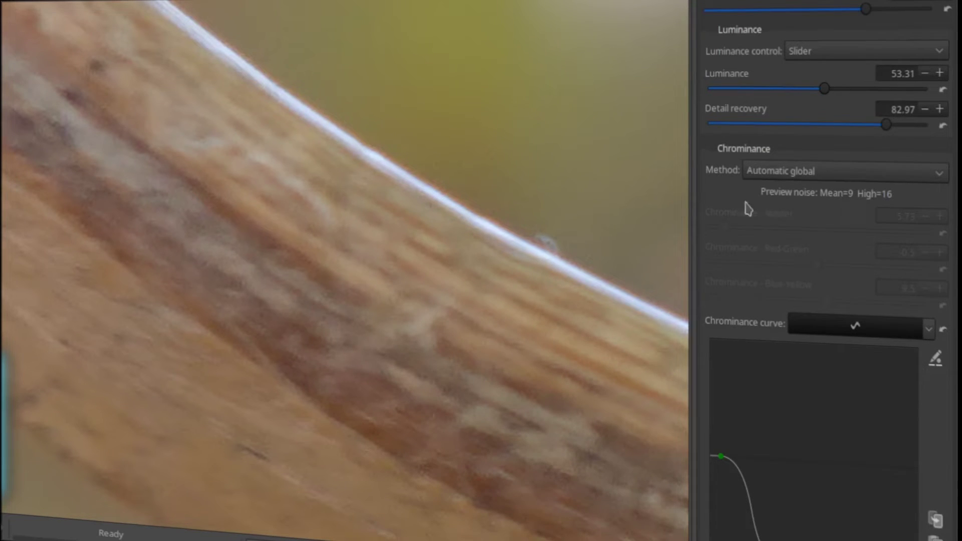
left_click(813, 176)
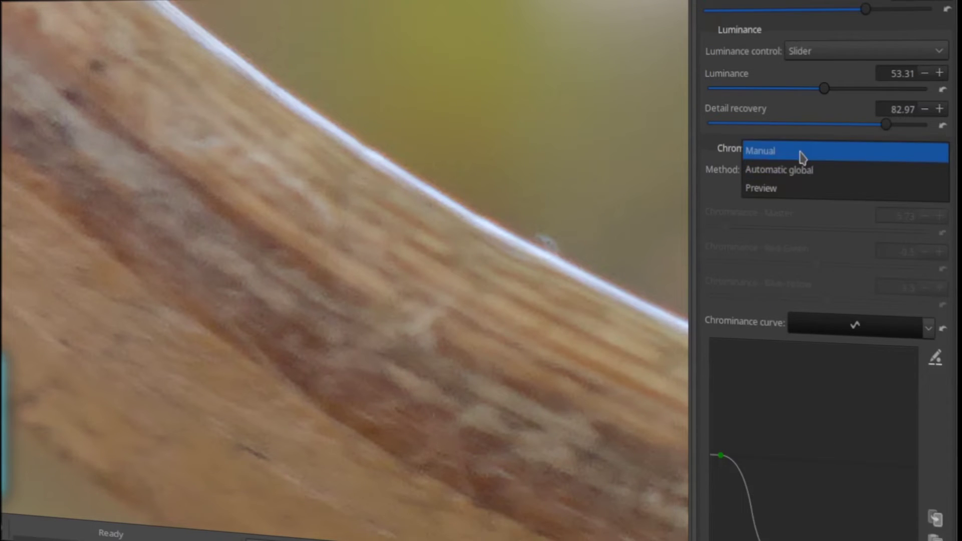
left_click(802, 151)
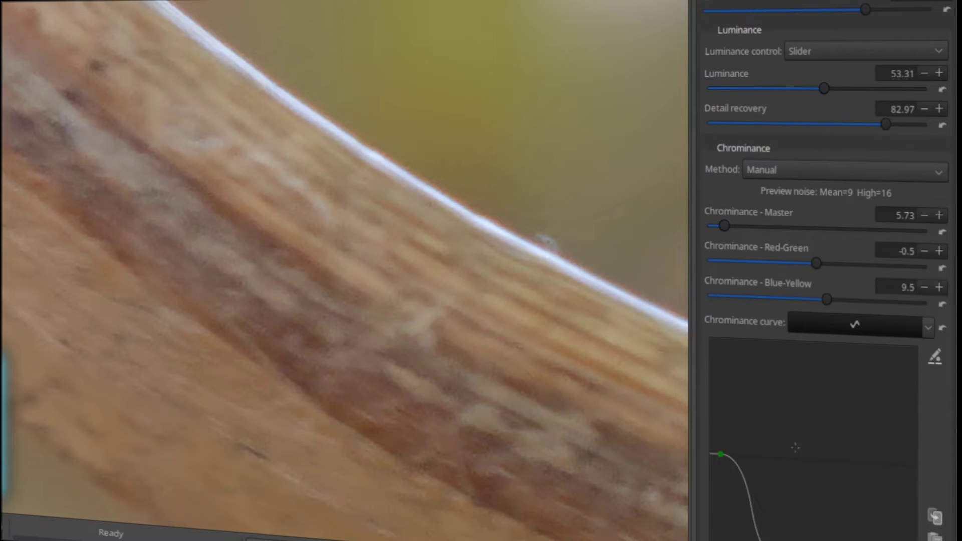
left_click(929, 326)
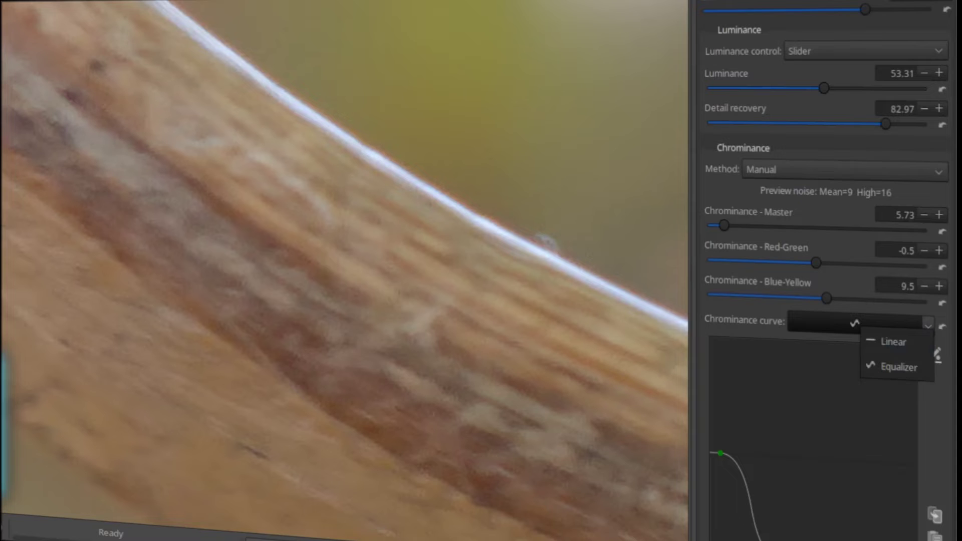
key("Escape")
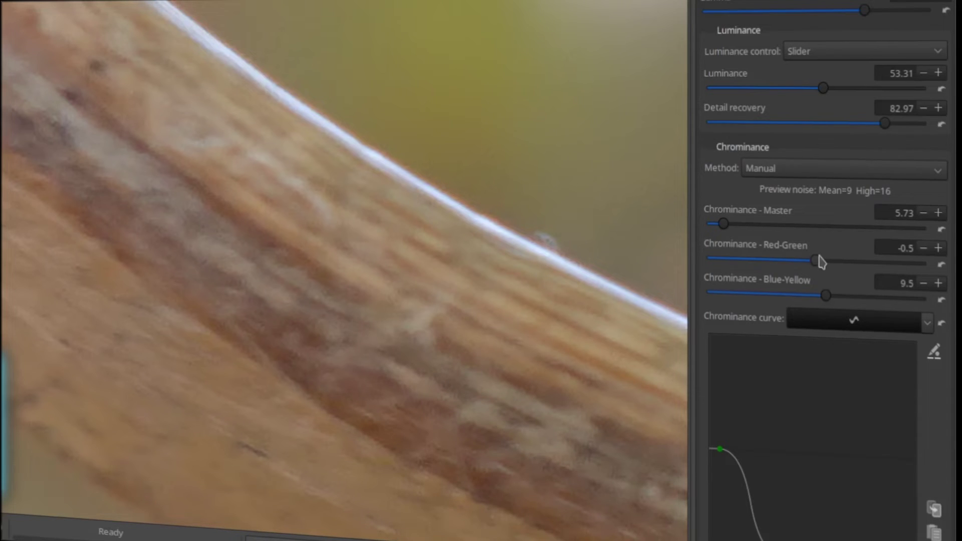
left_click_drag(818, 260, 849, 262)
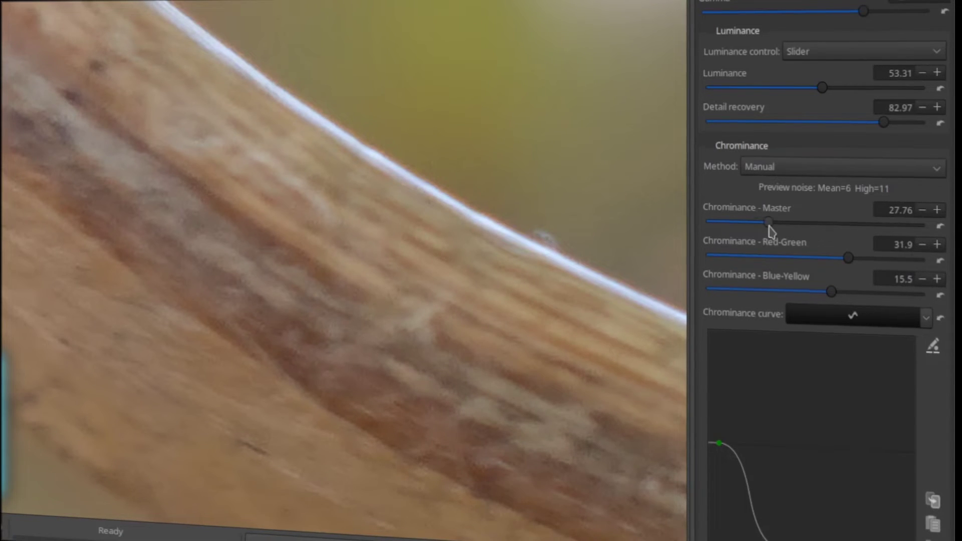
Step: Turn the Noise Reduction tool on, keeping Manual chrominance and preview noise at Mean=6 High=11
scroll(391, 240, "down", 3)
scroll(401, 243, "up", 3)
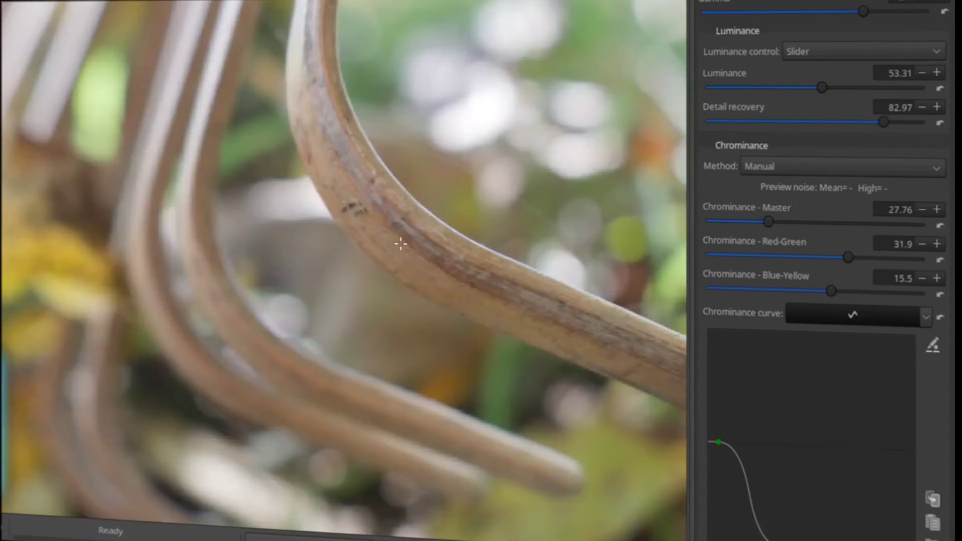
scroll(403, 243, "down", 1)
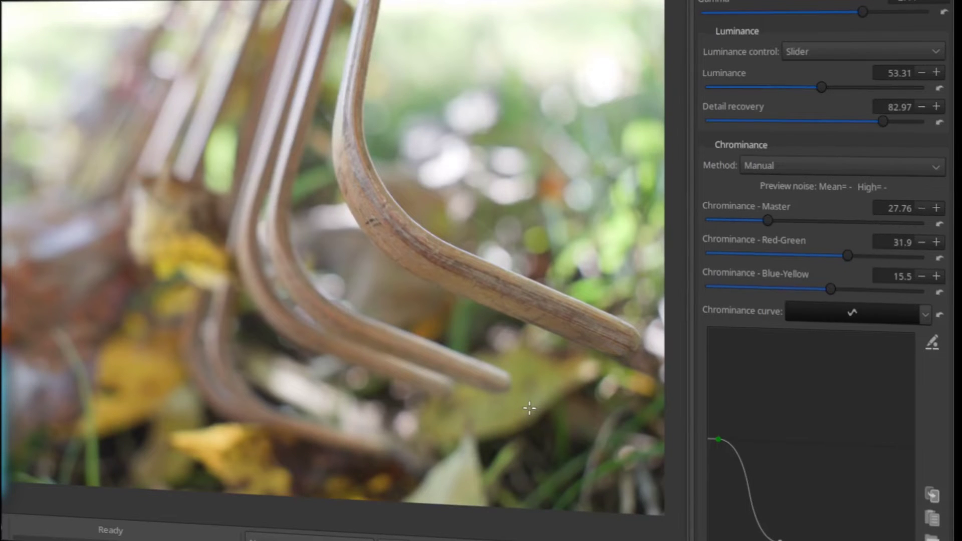
scroll(391, 233, "up", 2)
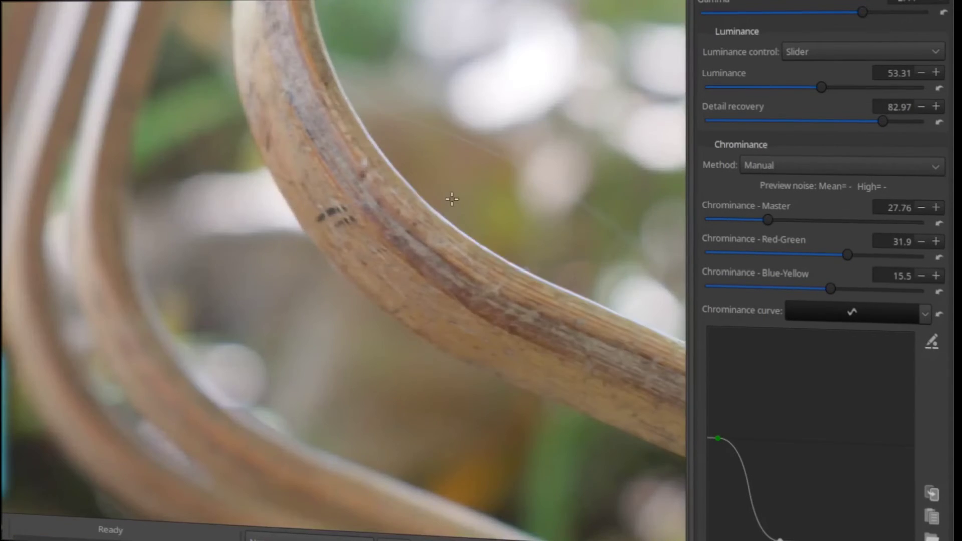
scroll(453, 200, "up", 3)
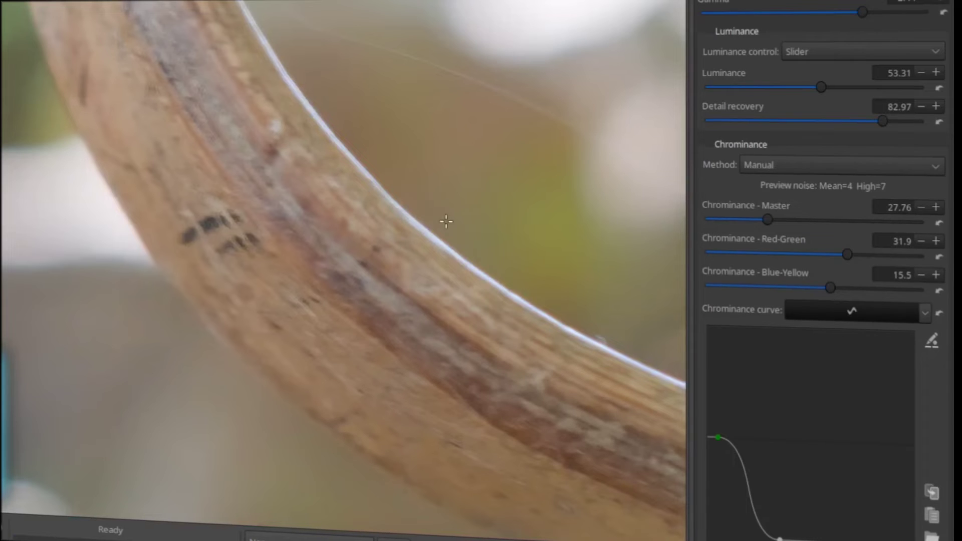
scroll(761, 105, "up", 4)
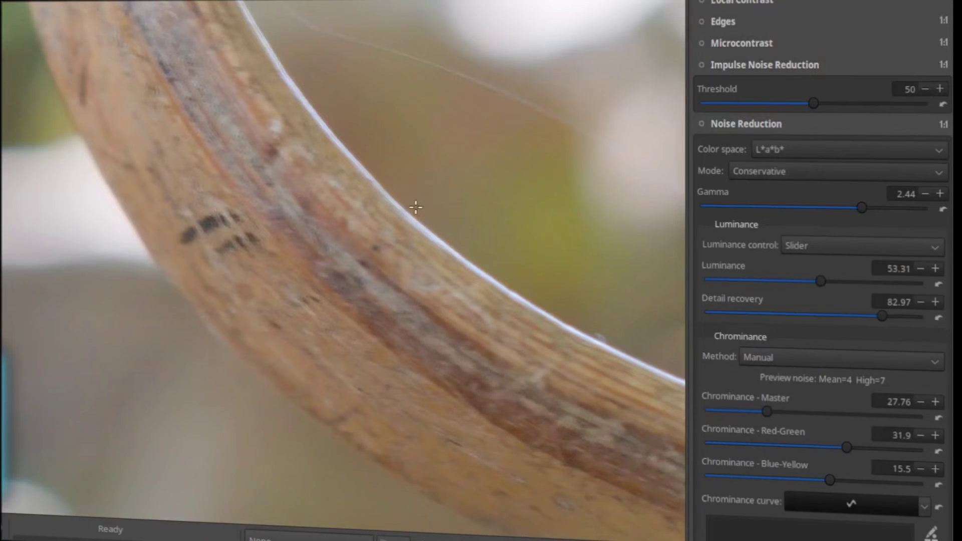
scroll(414, 208, "up", 1)
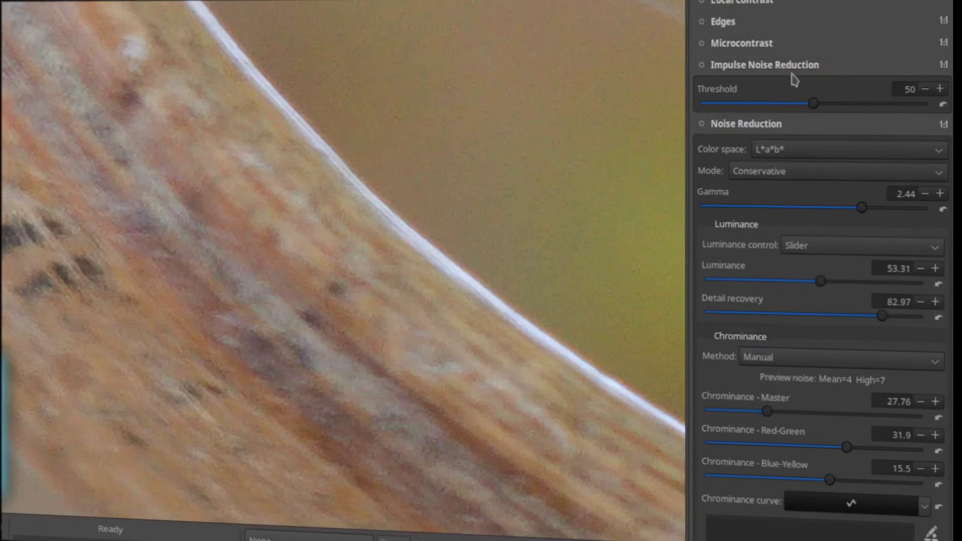
left_click(702, 126)
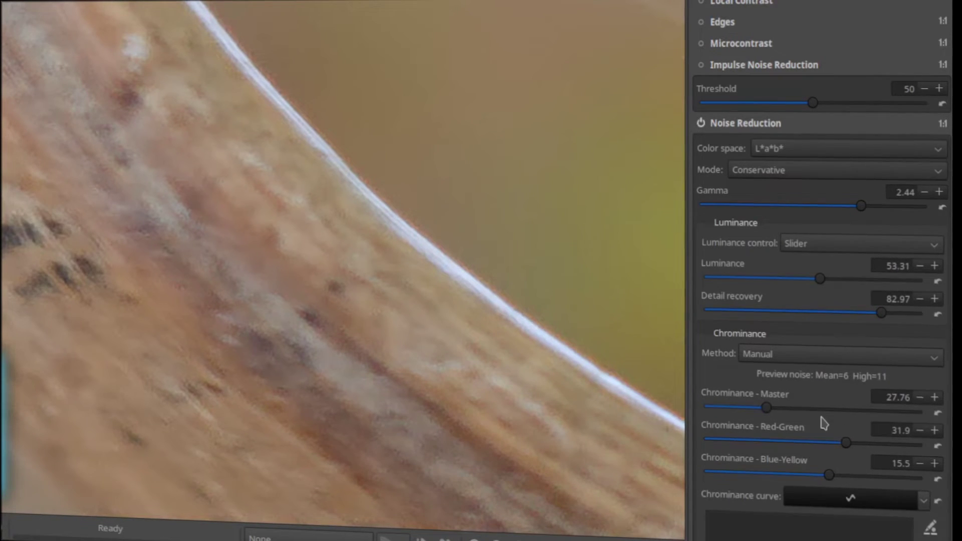
scroll(824, 424, "down", 10)
Step: Enable the Median Filter as Luminance only, 3×3 soft, with 3 iterations
scroll(825, 423, "down", 5)
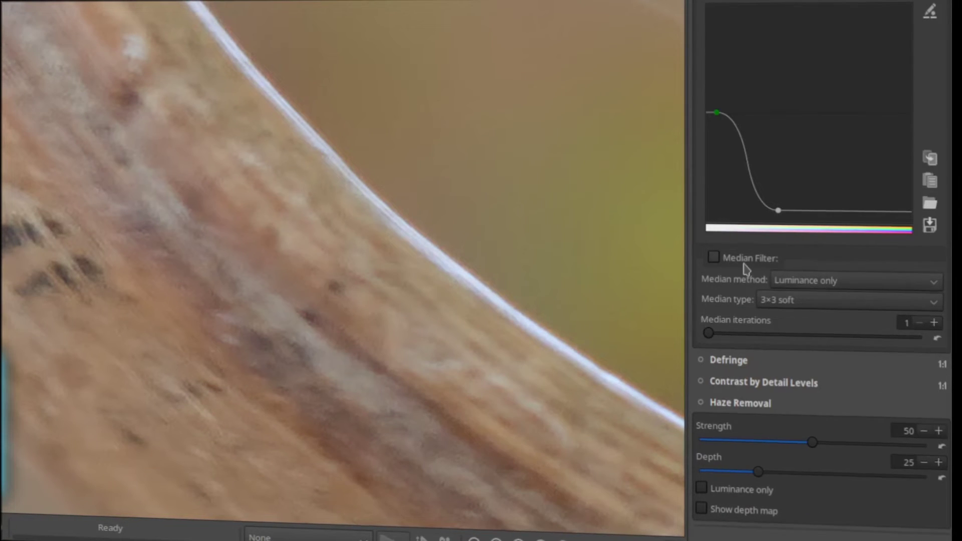
left_click(714, 259)
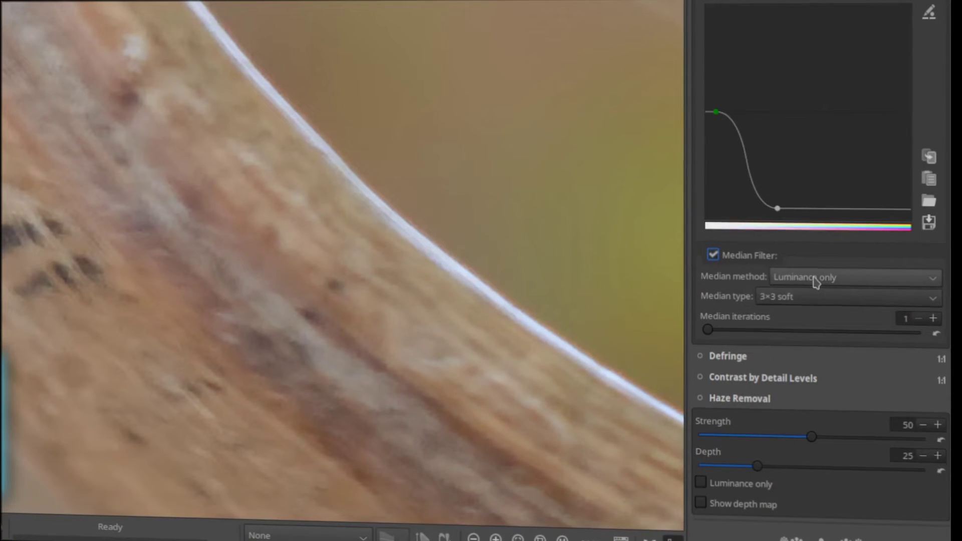
mouse_move(817, 283)
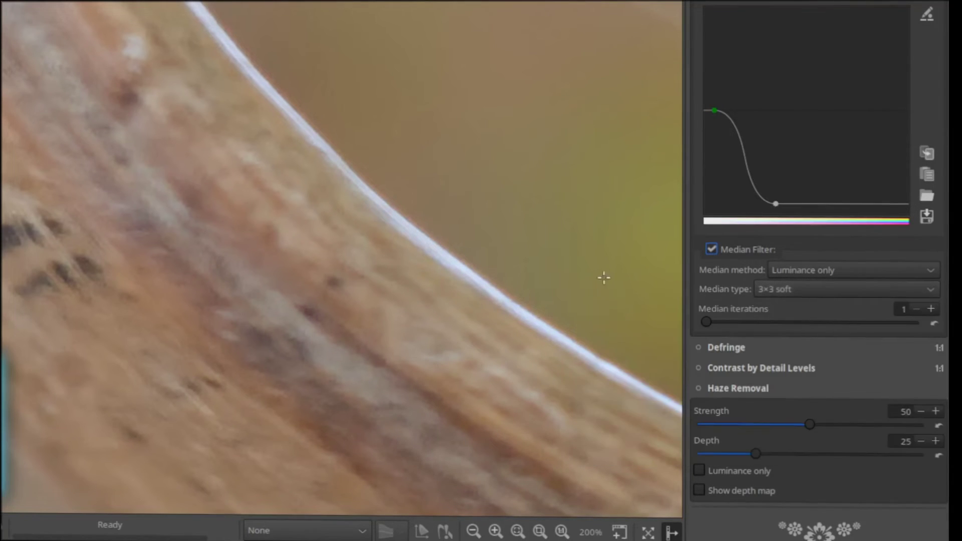
left_click_drag(713, 326, 876, 337)
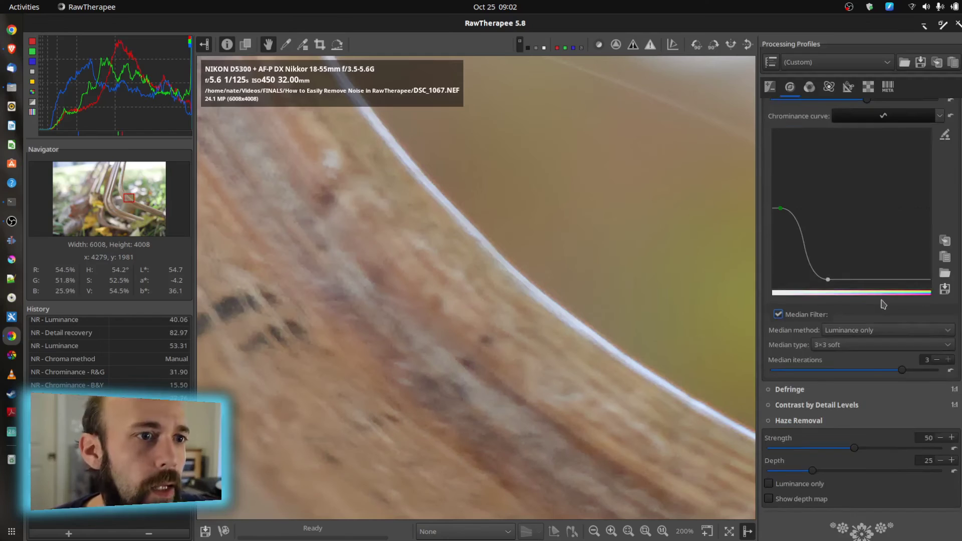
scroll(845, 237, "up", 3)
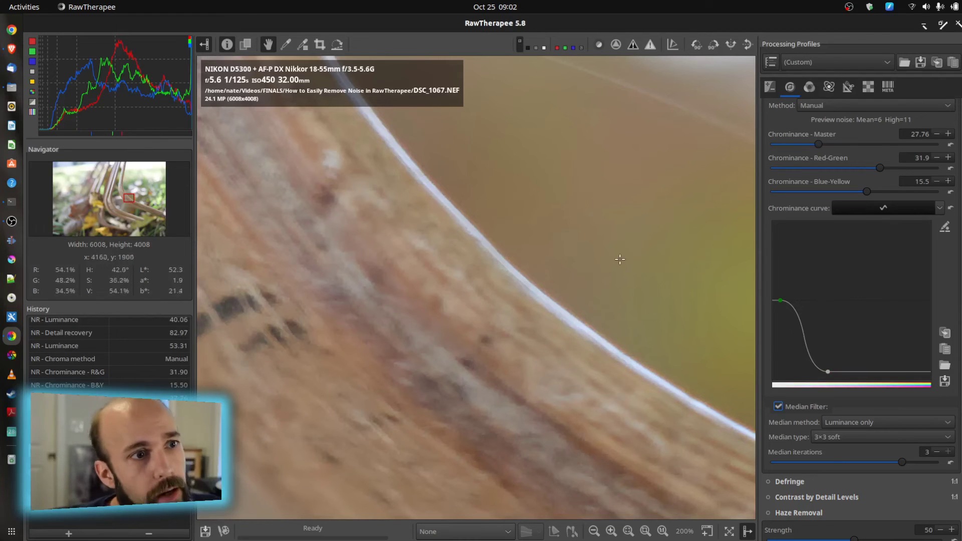
scroll(371, 260, "down", 3)
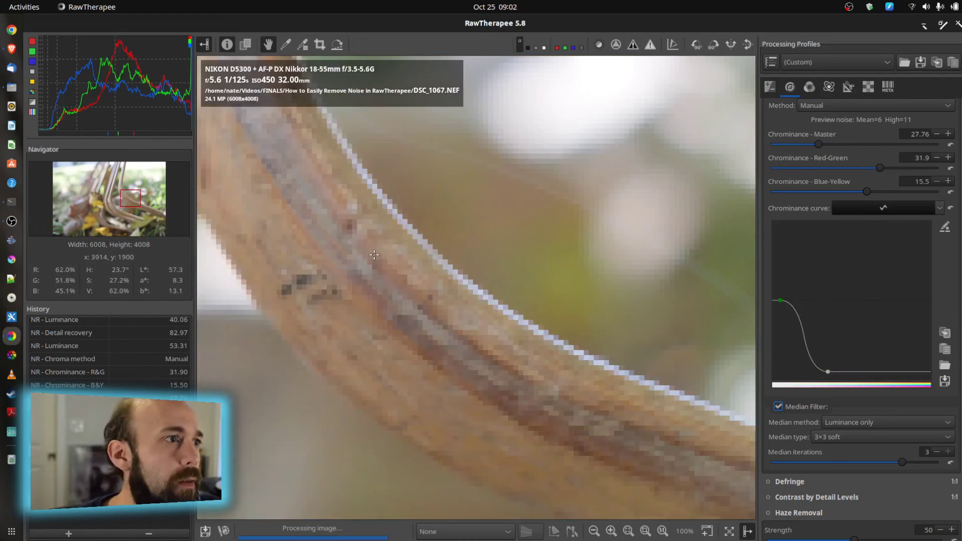
scroll(425, 259, "down", 1)
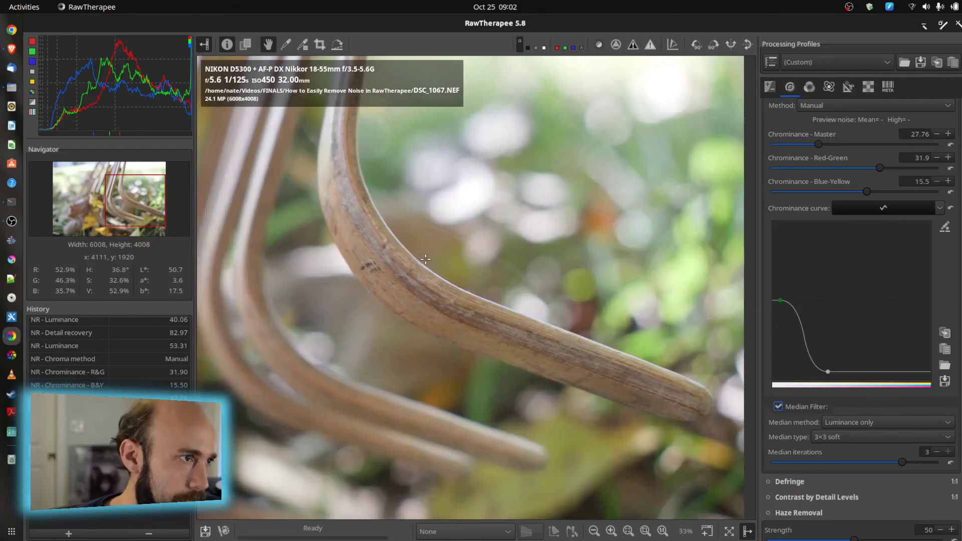
scroll(373, 248, "down", 1)
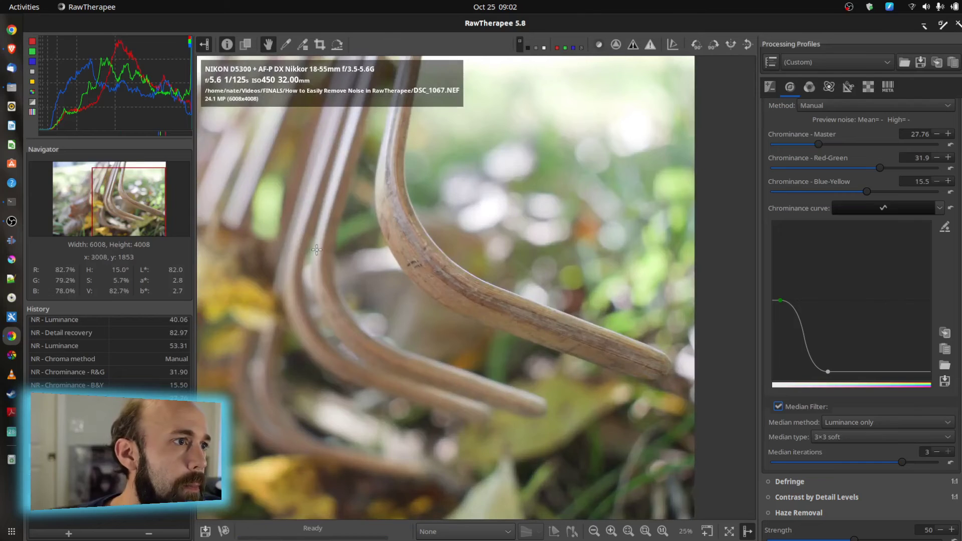
scroll(317, 249, "up", 2)
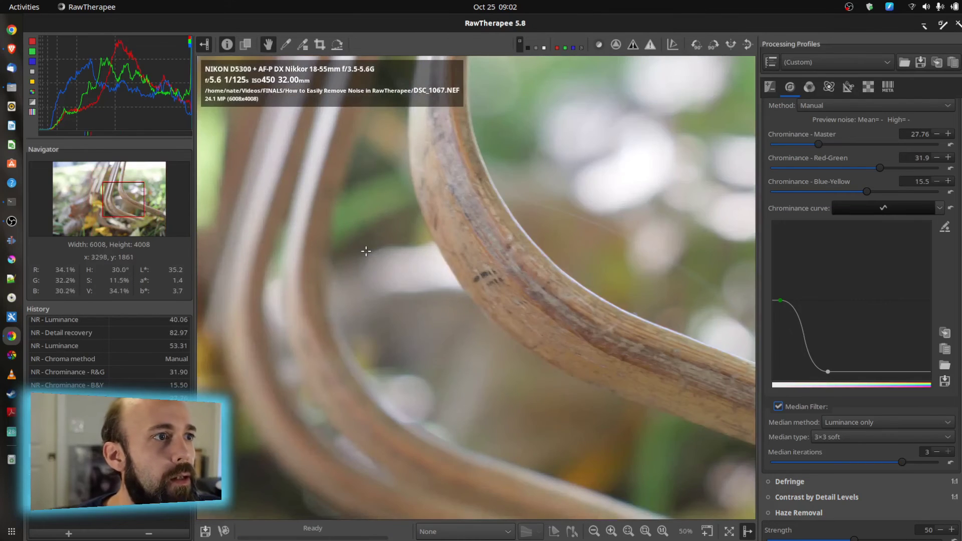
scroll(367, 251, "down", 1)
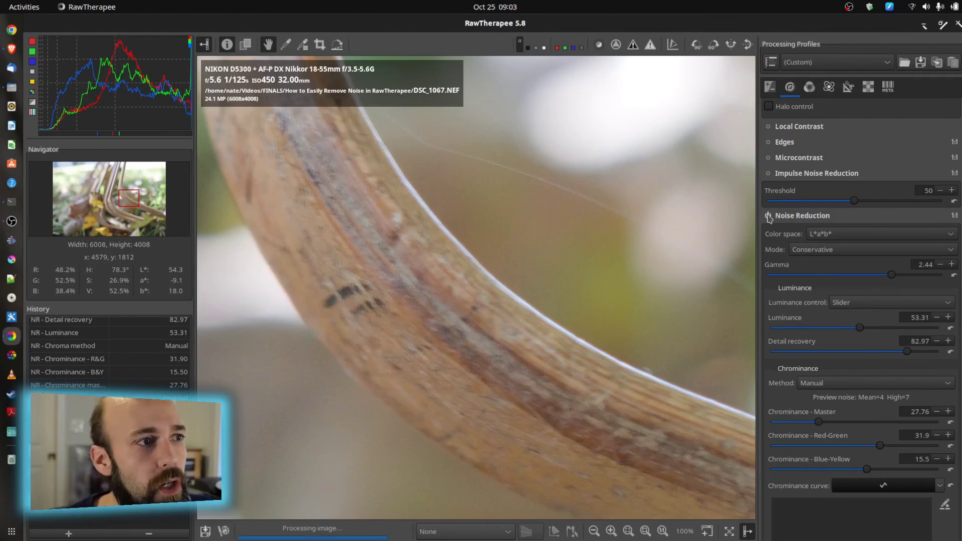
scroll(786, 225, "up", 5)
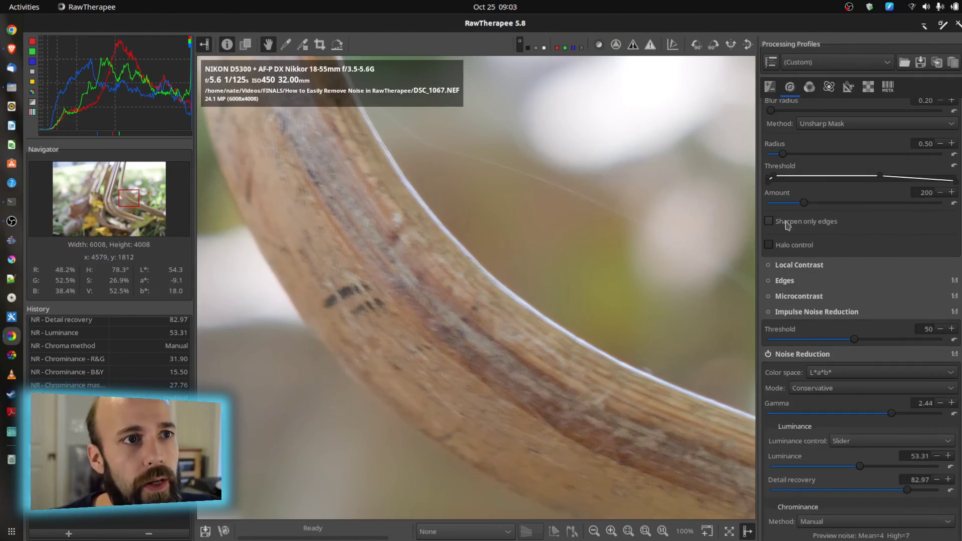
scroll(863, 357, "down", 2)
scroll(862, 357, "down", 2)
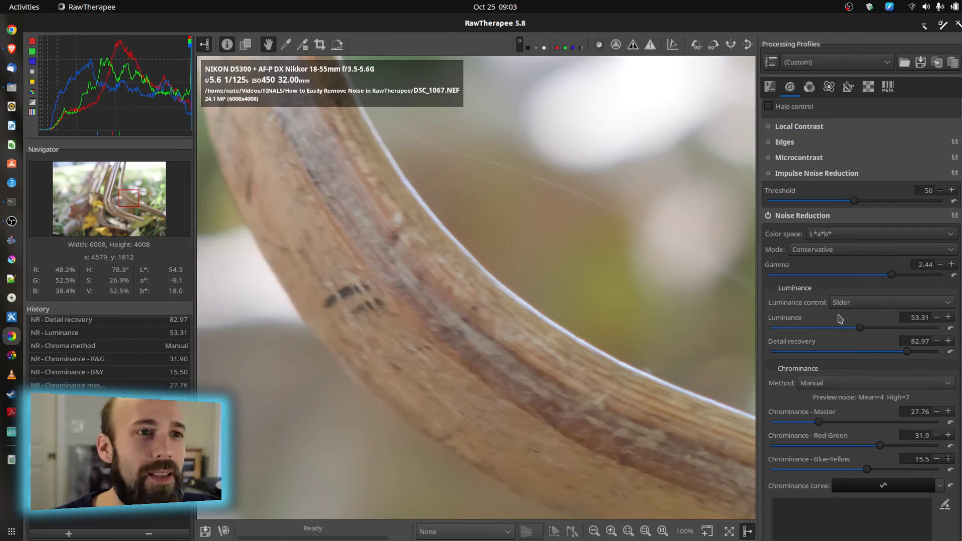
scroll(847, 351, "down", 1)
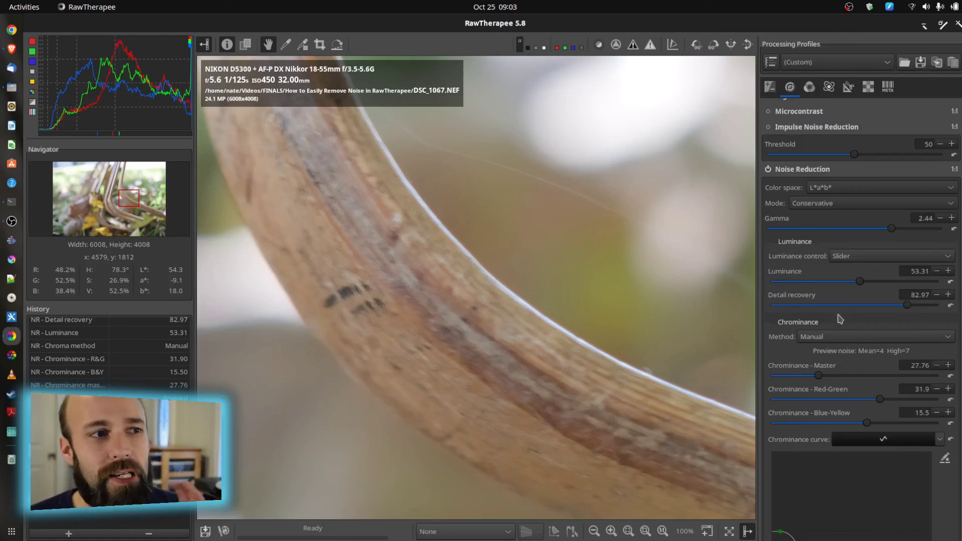